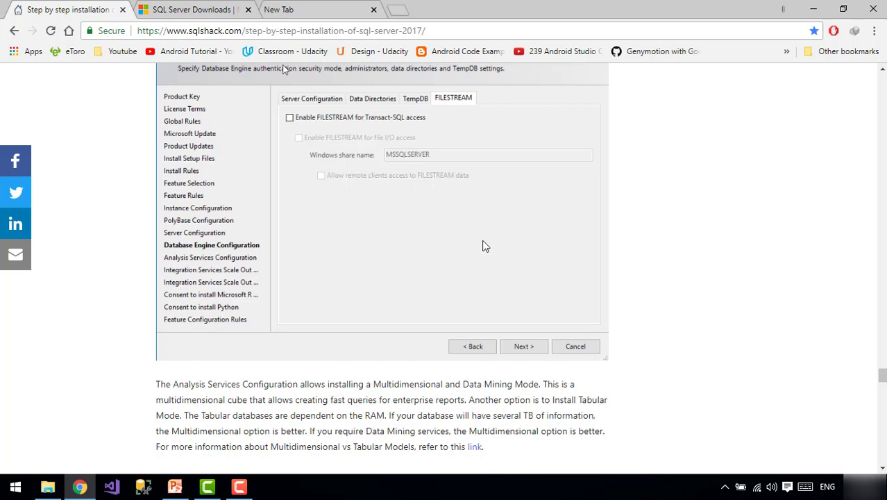
Read the guide's SQL Server 2017 setup pages from Analysis Services Configuration through the completed installation.
scroll(486, 246, "down", 5)
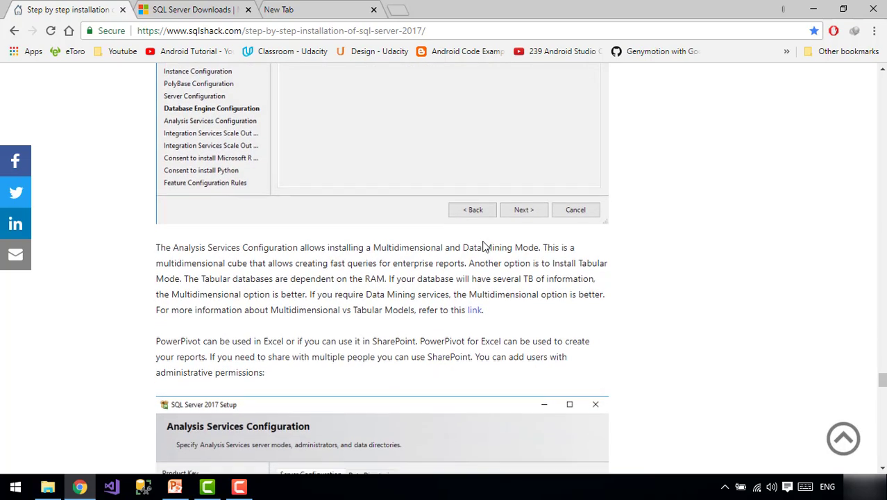
scroll(484, 247, "down", 2)
scroll(485, 247, "down", 6)
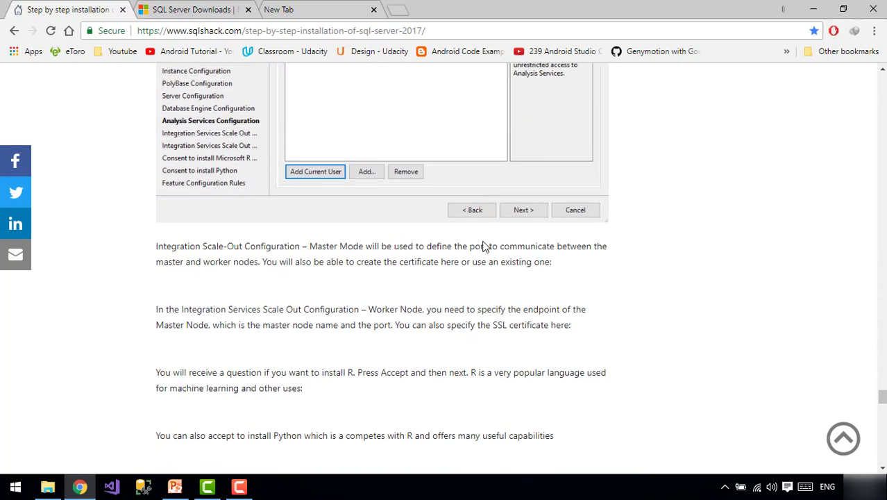
scroll(484, 247, "down", 7)
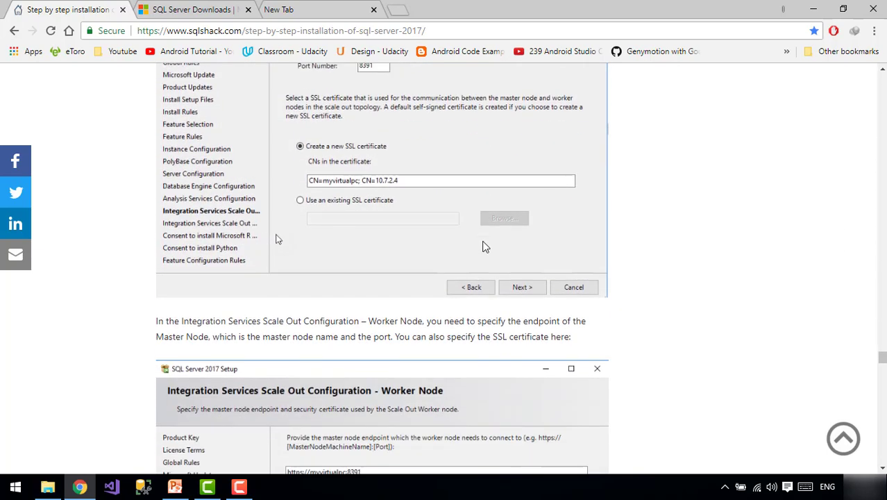
scroll(485, 246, "down", 7)
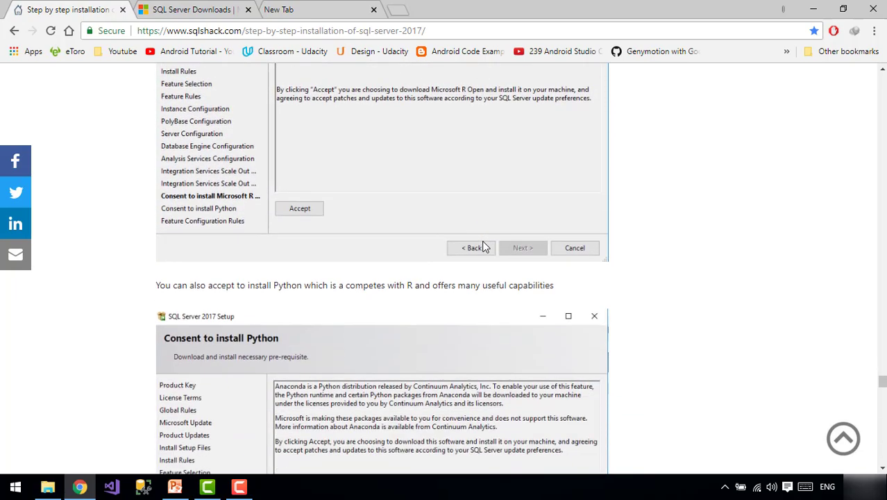
scroll(484, 246, "up", 2)
scroll(485, 246, "down", 4)
scroll(484, 247, "down", 12)
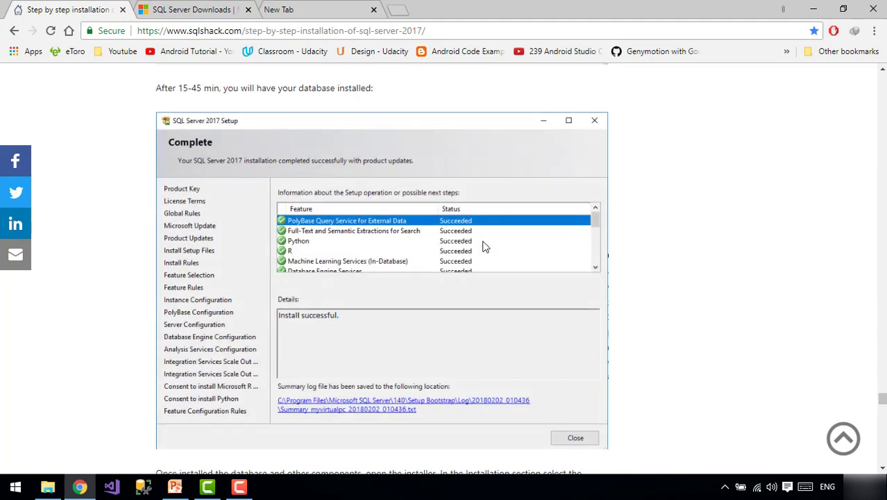
scroll(484, 247, "down", 2)
scroll(484, 247, "down", 5)
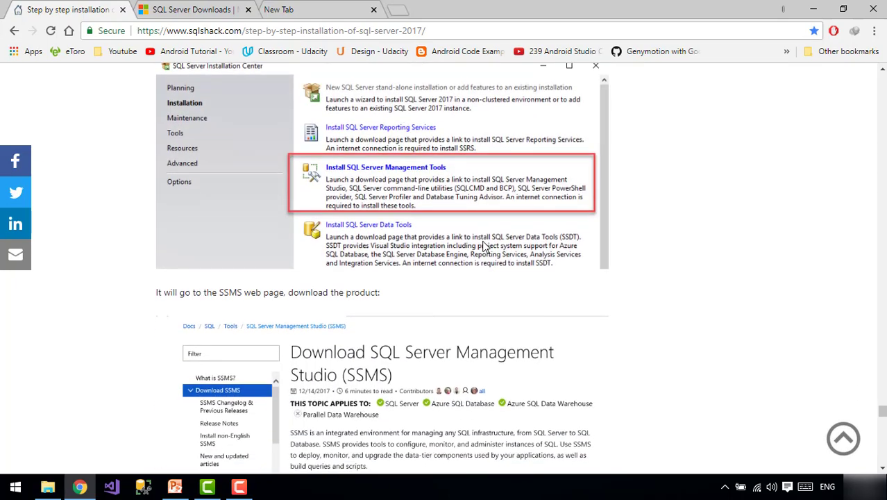
scroll(485, 246, "down", 2)
scroll(484, 247, "up", 7)
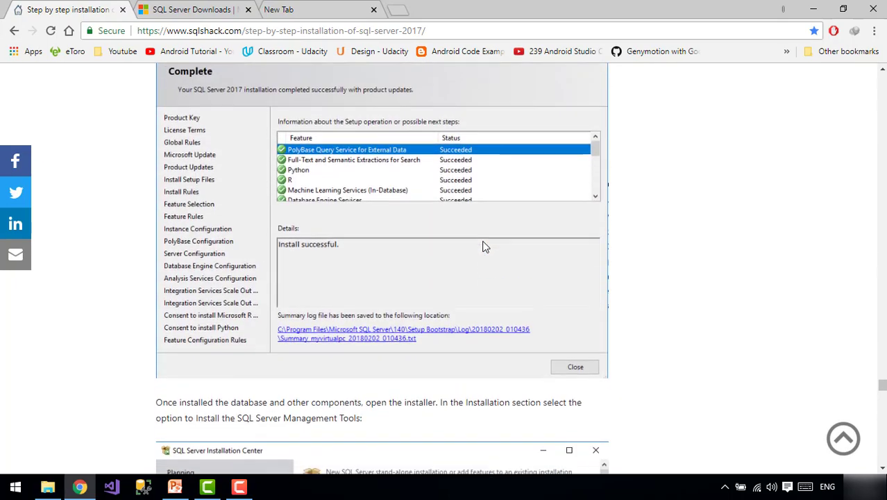
Read the guide's instructions for downloading, installing and opening SQL Server Management Studio.
scroll(445, 227, "down", 4)
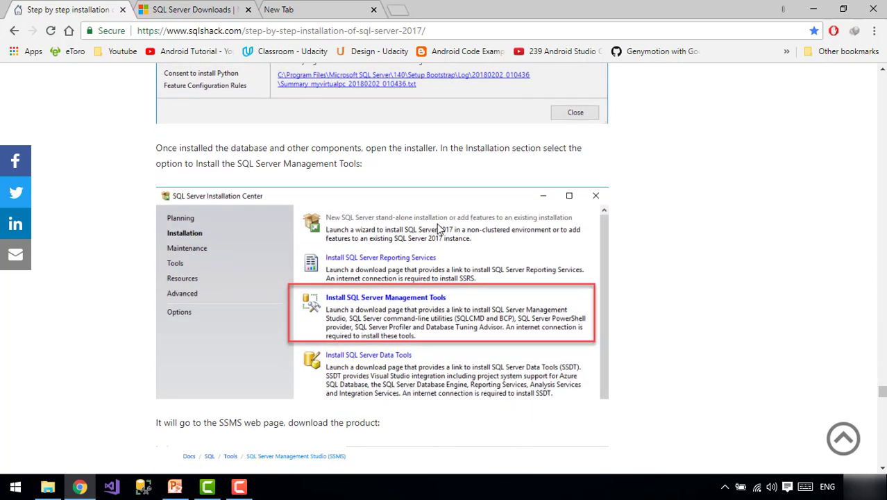
scroll(459, 249, "down", 1)
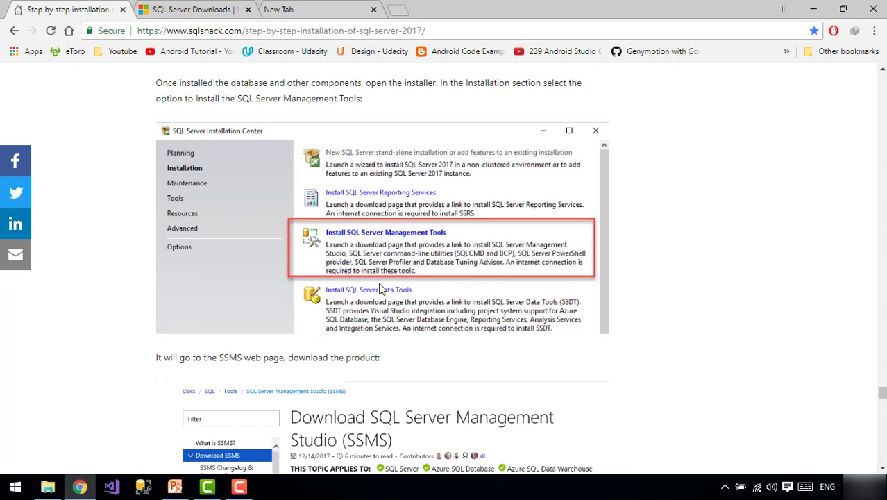
scroll(368, 278, "down", 5)
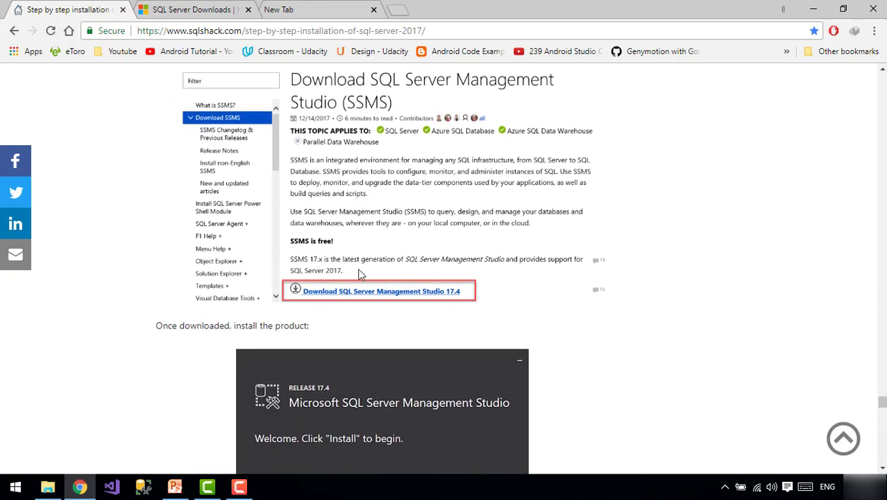
scroll(359, 270, "down", 2)
scroll(367, 254, "up", 3)
scroll(375, 260, "down", 1)
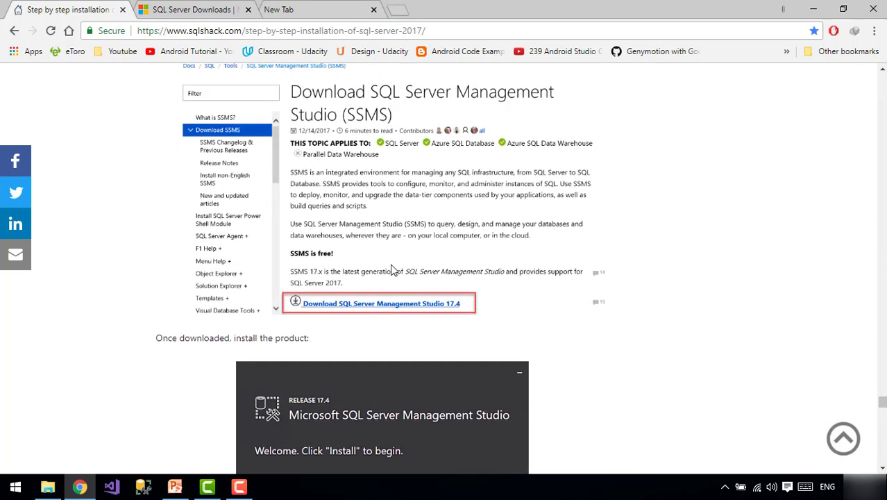
scroll(393, 270, "up", 1)
scroll(392, 270, "down", 1)
scroll(376, 240, "up", 1)
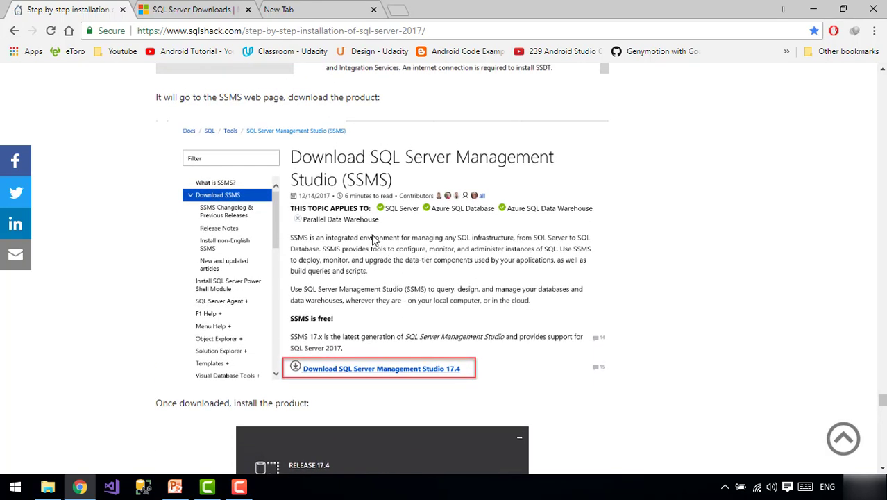
scroll(345, 367, "down", 7)
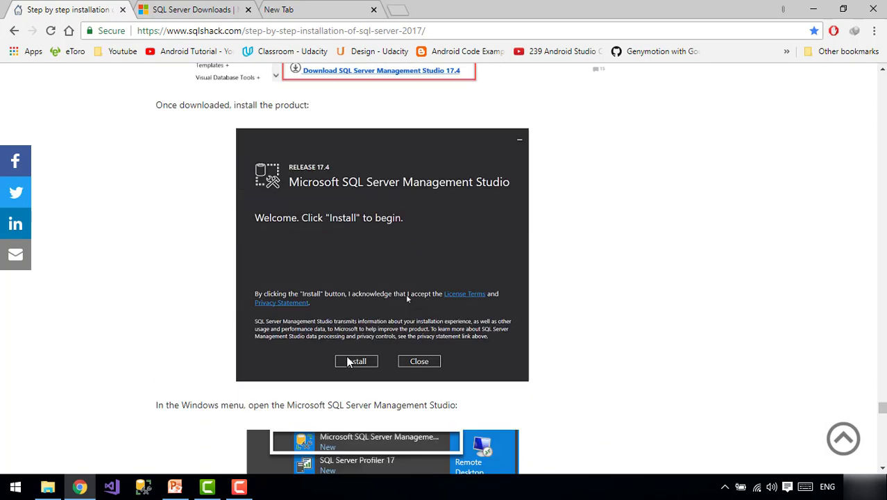
scroll(348, 349, "down", 1)
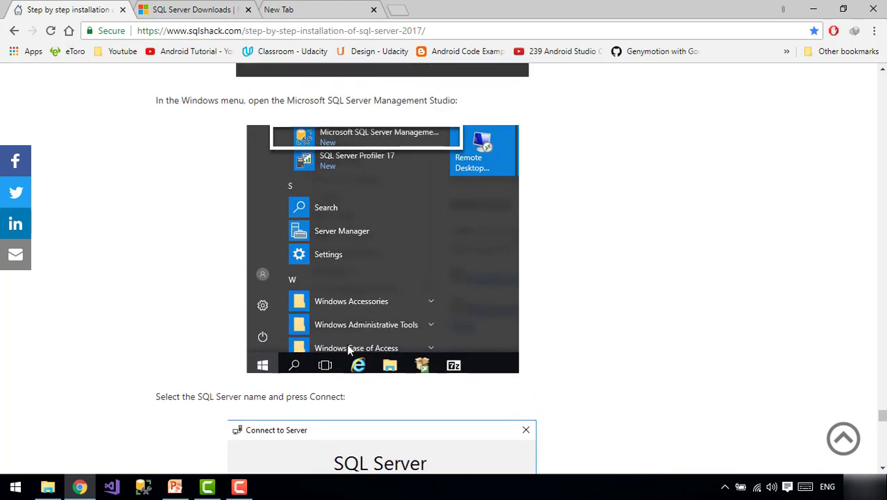
scroll(344, 250, "up", 1)
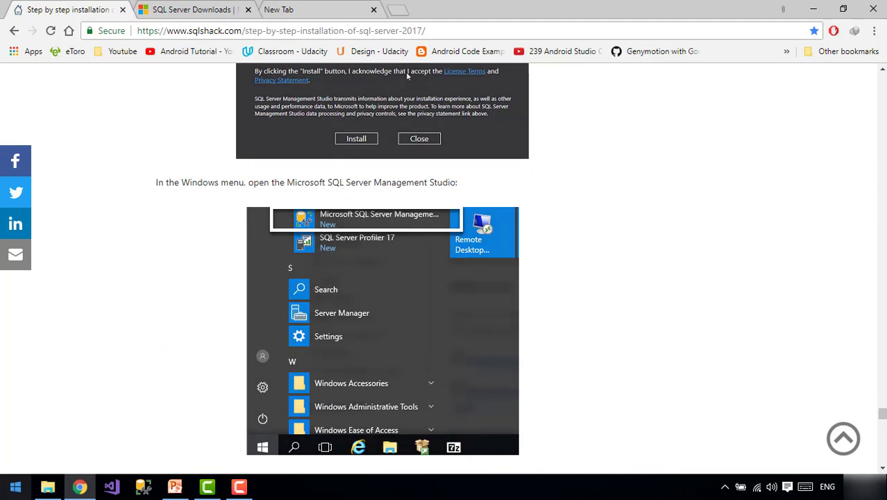
Search Windows for "sql ma" to locate SQL Server Management Studio, and dismiss the search.
left_click(15, 489)
type("sql")
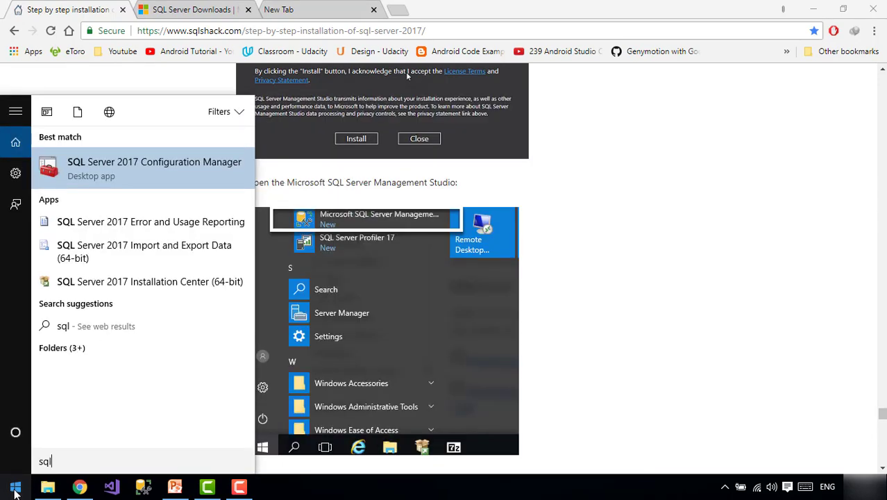
type(" ma")
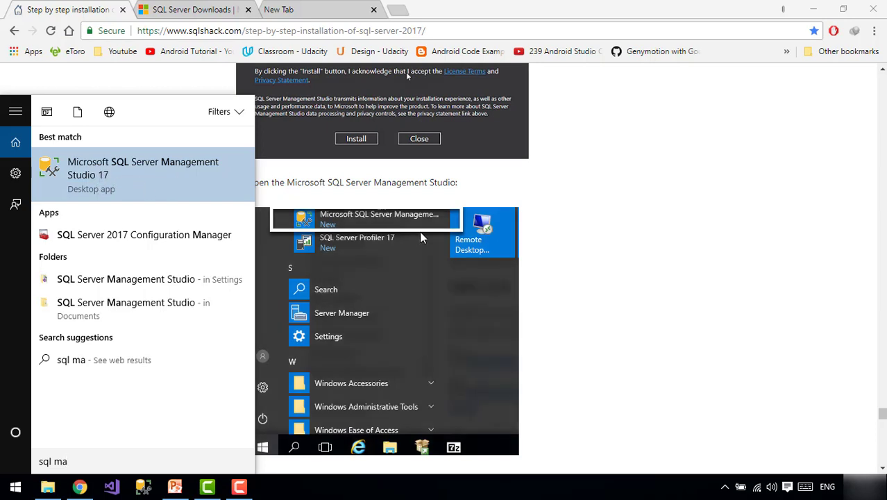
left_click(514, 259)
Switch to Microsoft SQL Server Management Studio and reposition its Connect to Server dialog.
scroll(527, 300, "down", 3)
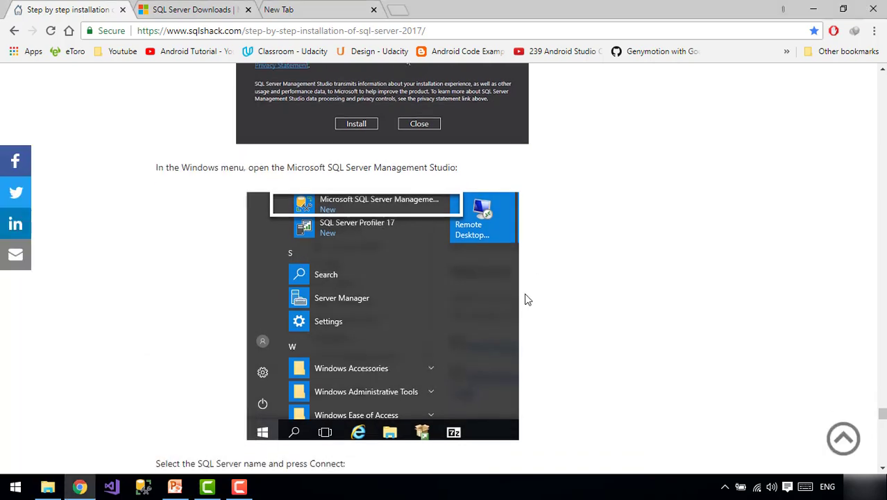
scroll(525, 299, "down", 2)
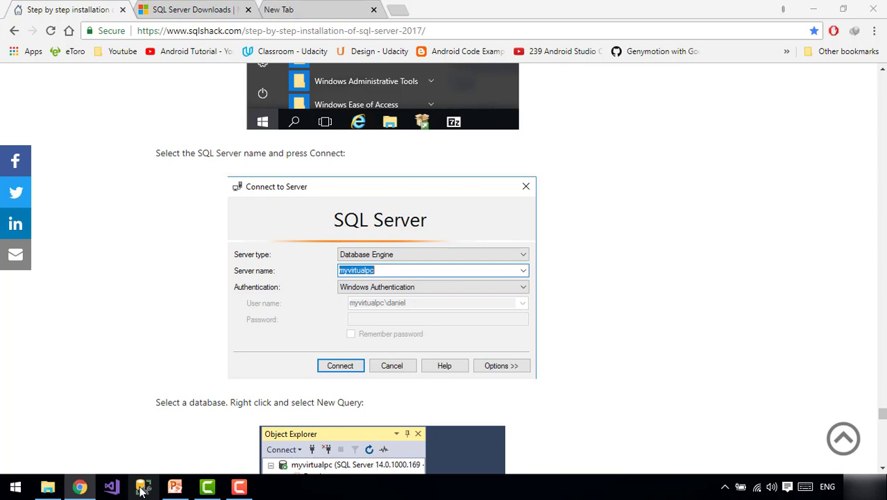
mouse_move(174, 490)
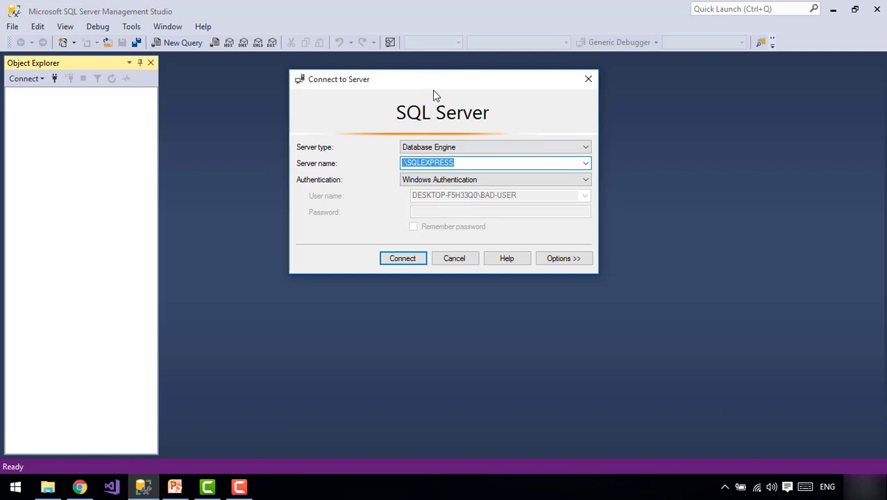
left_click_drag(433, 90, 433, 136)
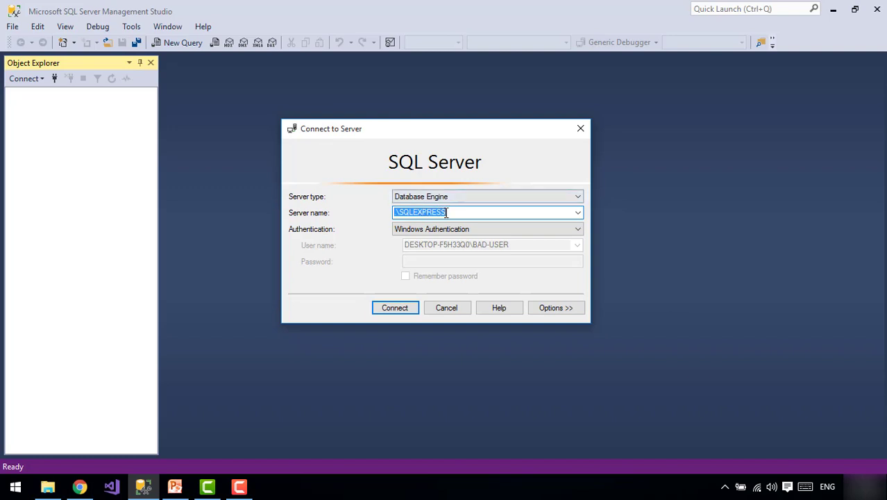
left_click(452, 211)
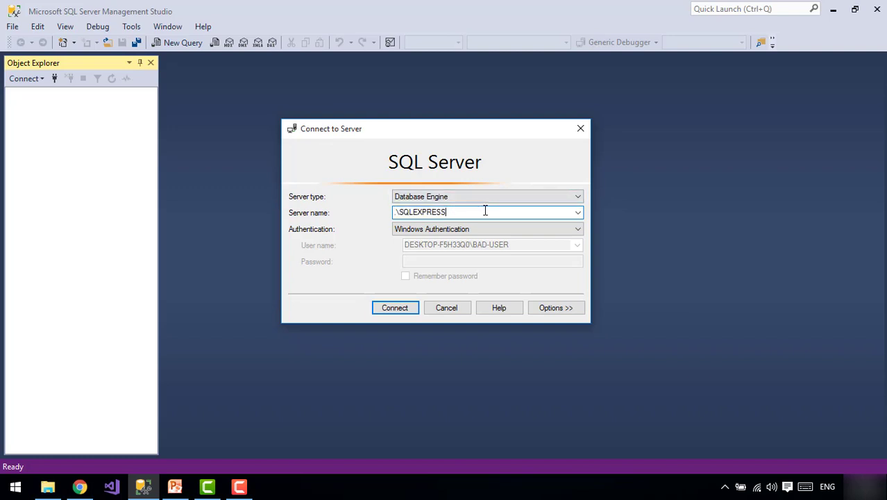
left_click_drag(484, 212, 376, 220)
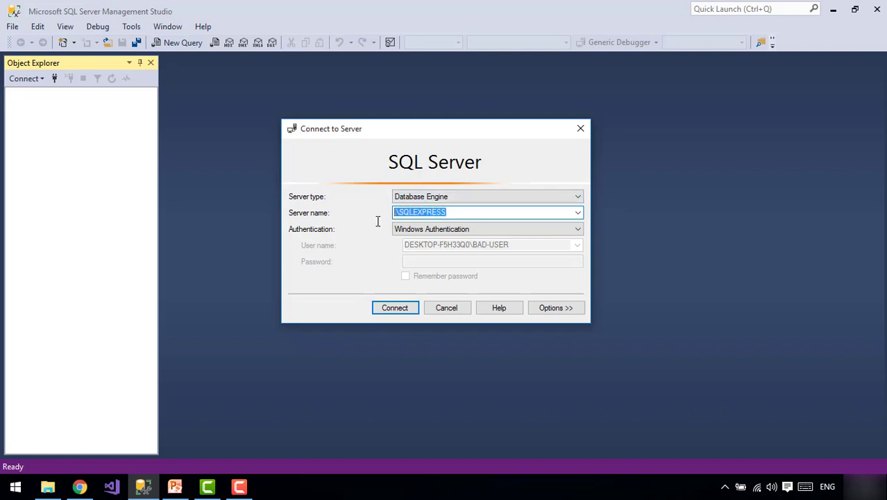
left_click(455, 215)
left_click(462, 200)
left_click(461, 206)
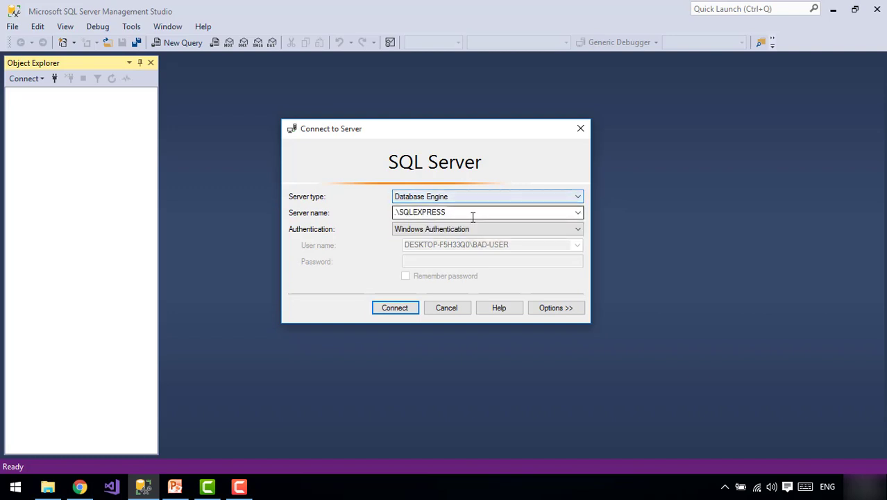
left_click(478, 212)
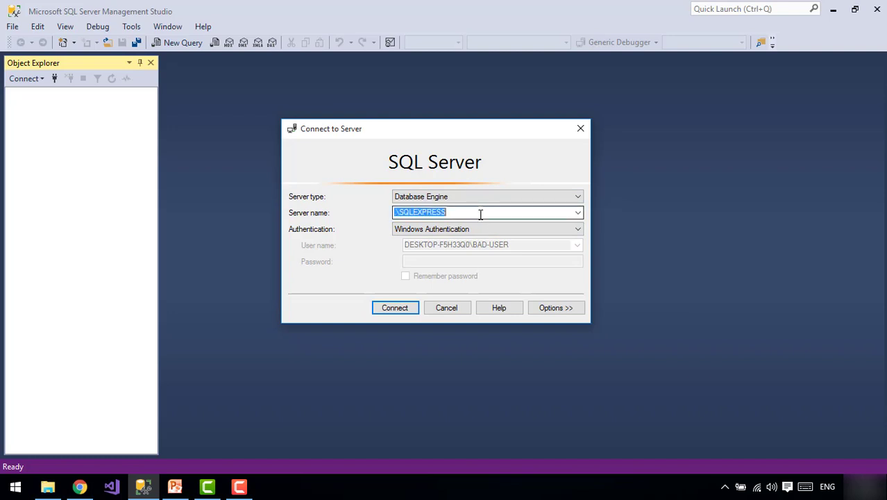
left_click_drag(463, 212, 347, 217)
left_click_drag(446, 213, 400, 205)
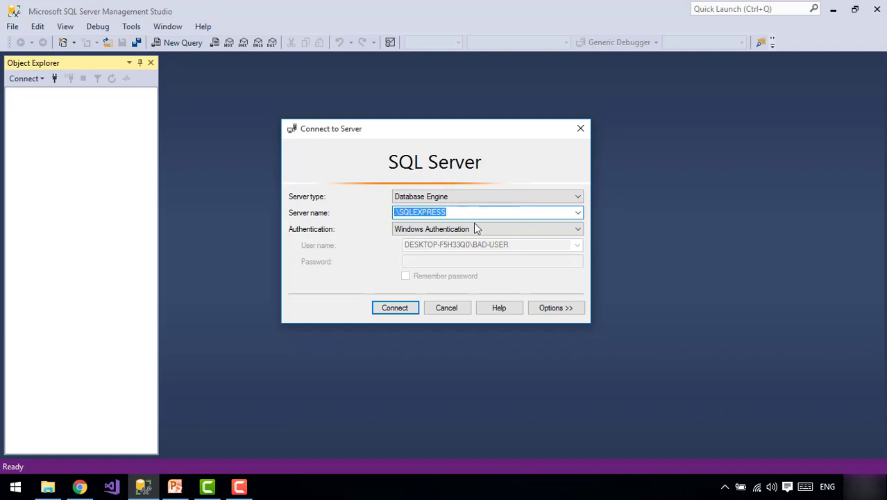
Browse the local Database Engine servers and choose DESKTOP-F5H33Q0\SQLEXPRESS as the server name.
left_click(576, 214)
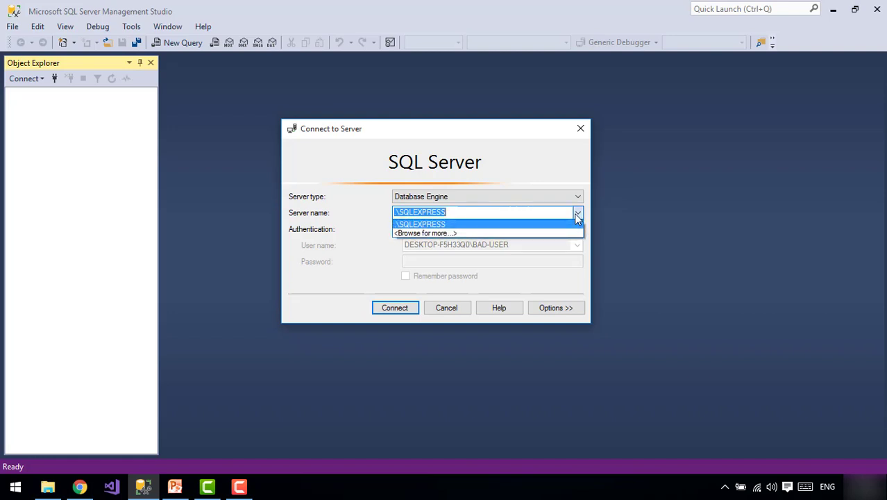
left_click(577, 213)
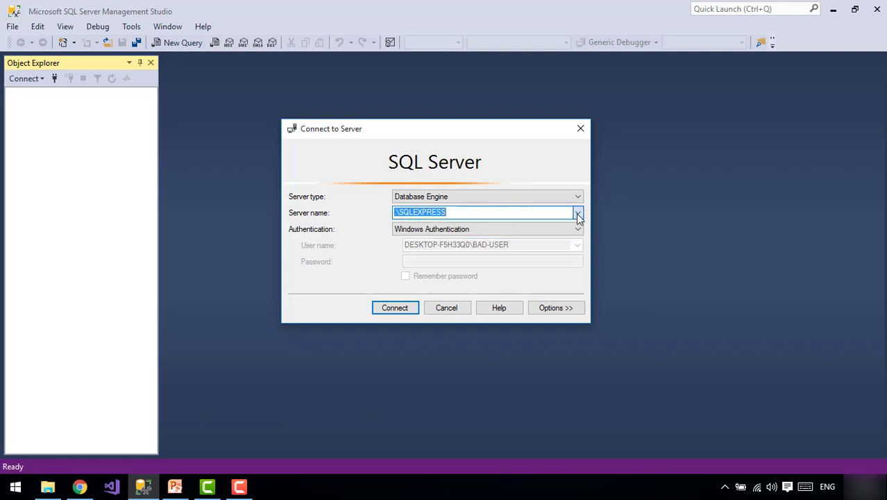
left_click(408, 211)
double_click(408, 211)
left_click(578, 212)
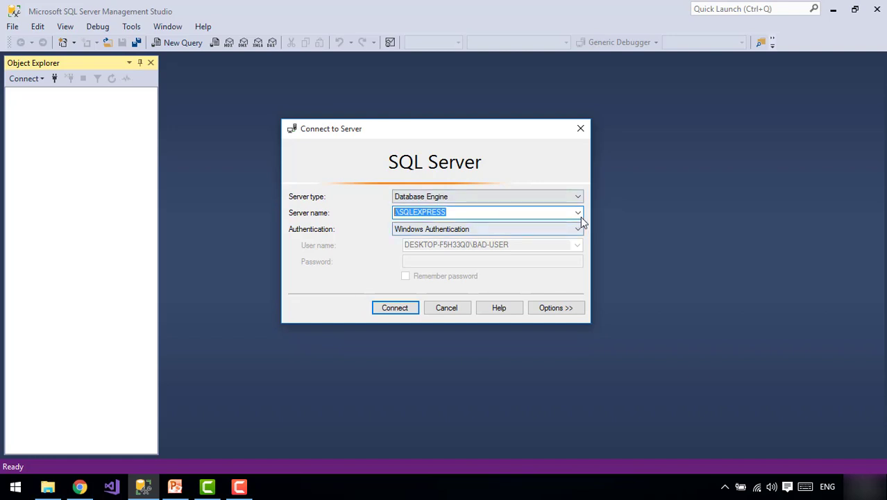
left_click(462, 233)
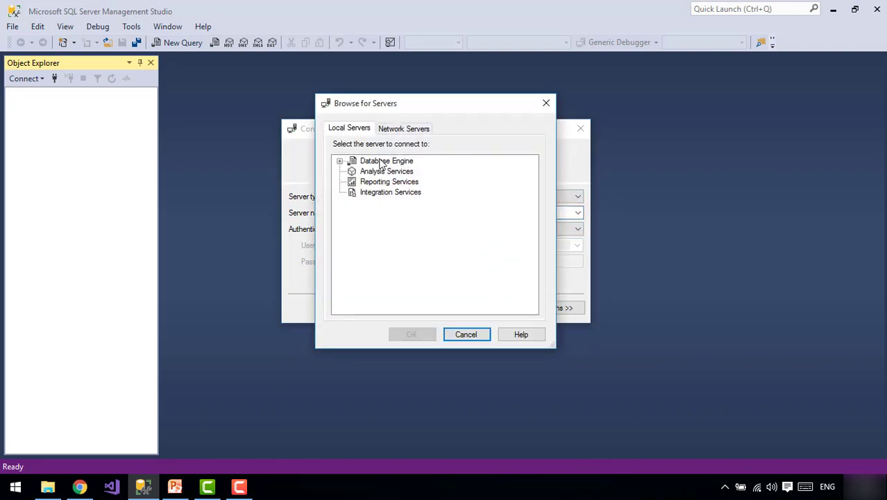
left_click(381, 162)
left_click(339, 162)
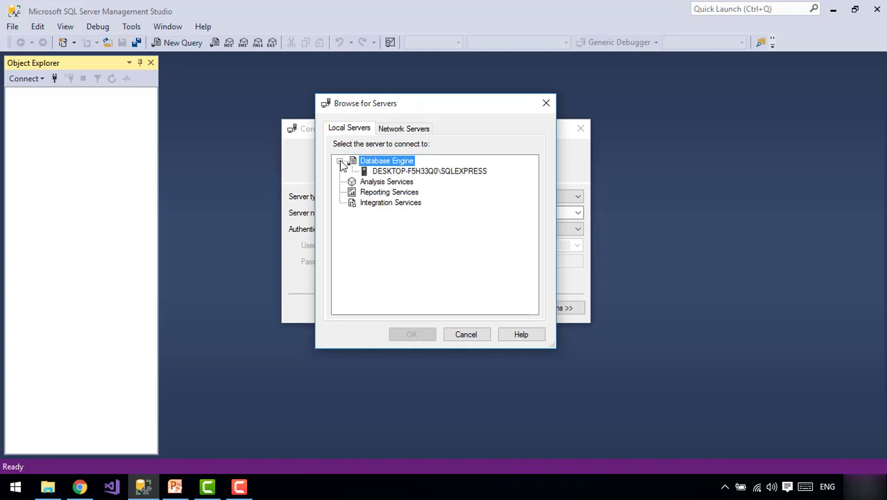
left_click(420, 171)
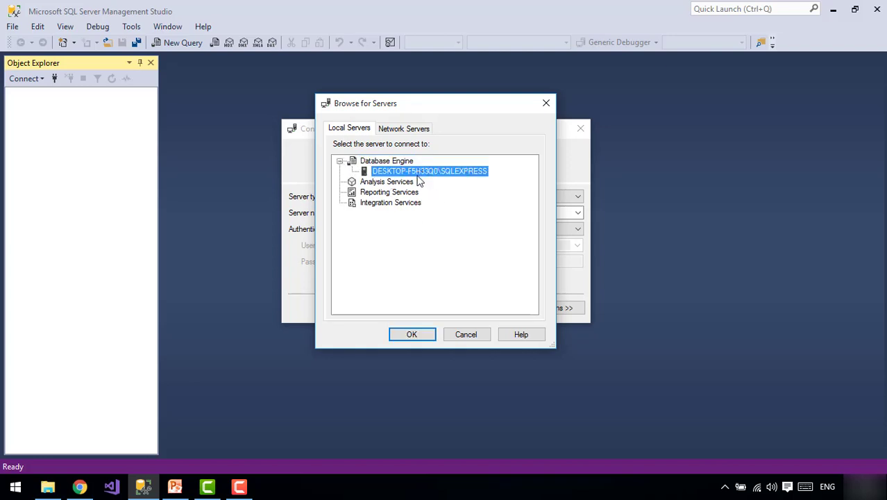
left_click(420, 331)
double_click(517, 212)
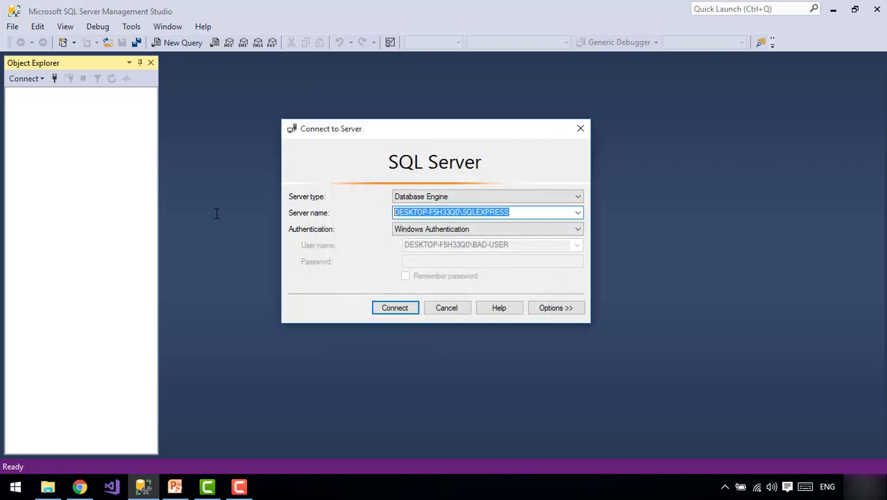
left_click(518, 211)
left_click_drag(586, 216, 394, 213)
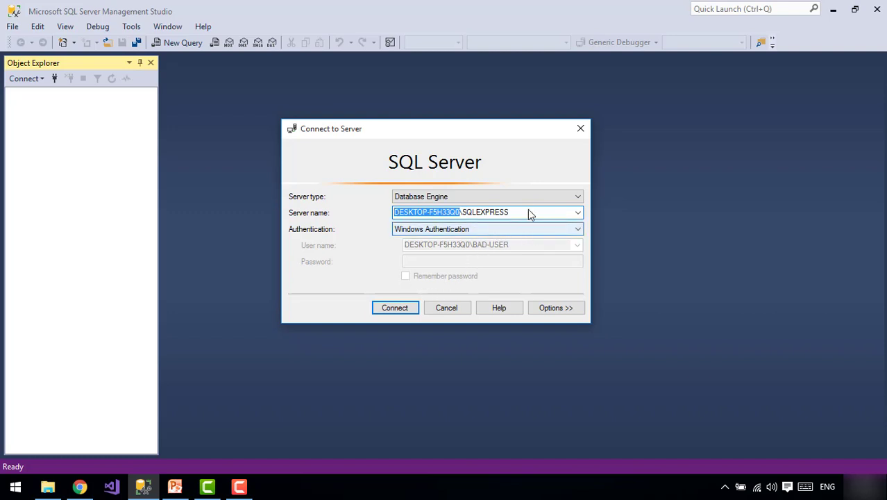
left_click(520, 213)
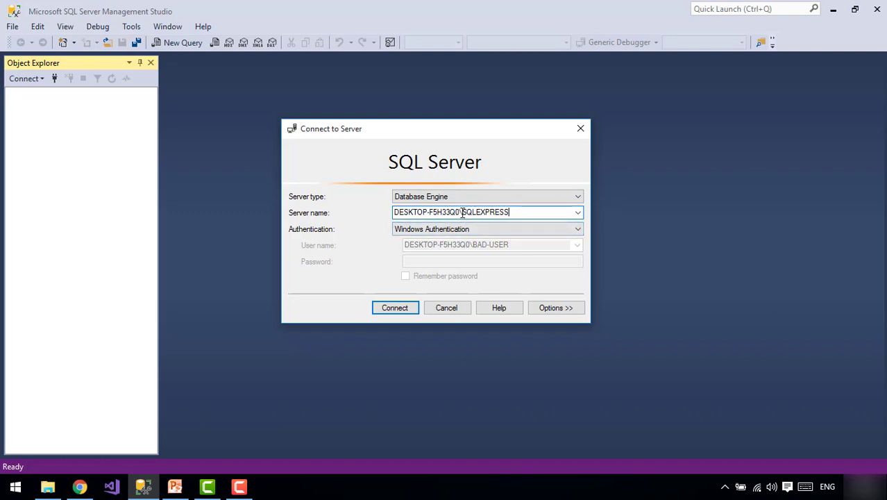
Replace the computer name in the server name with a dot, giving .\SQLEXPRESS, and connect using Windows Authentication.
left_click_drag(456, 212, 393, 216)
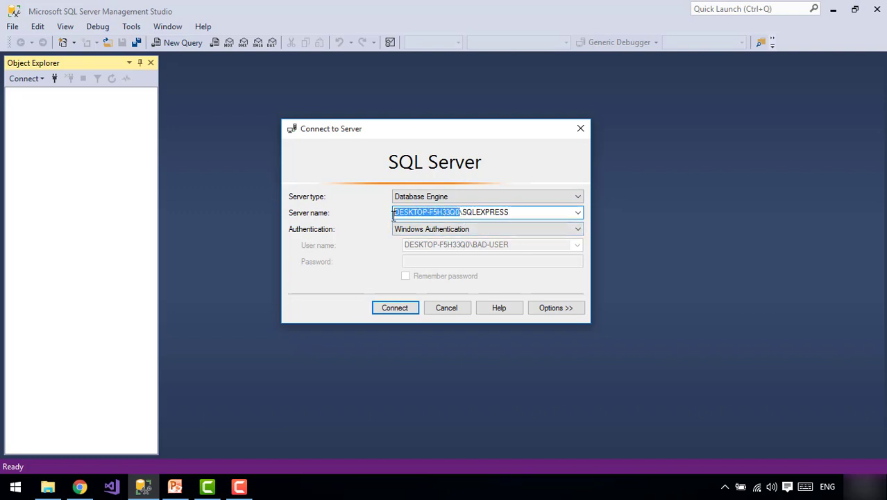
type(".")
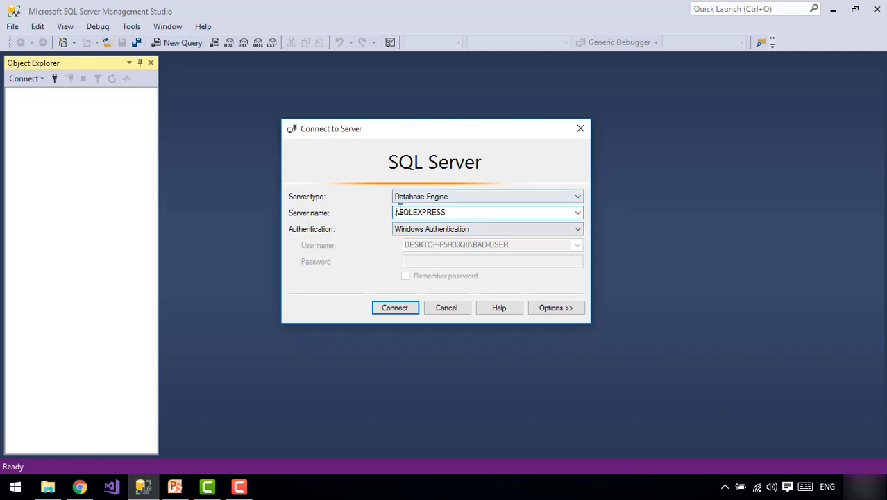
left_click(397, 309)
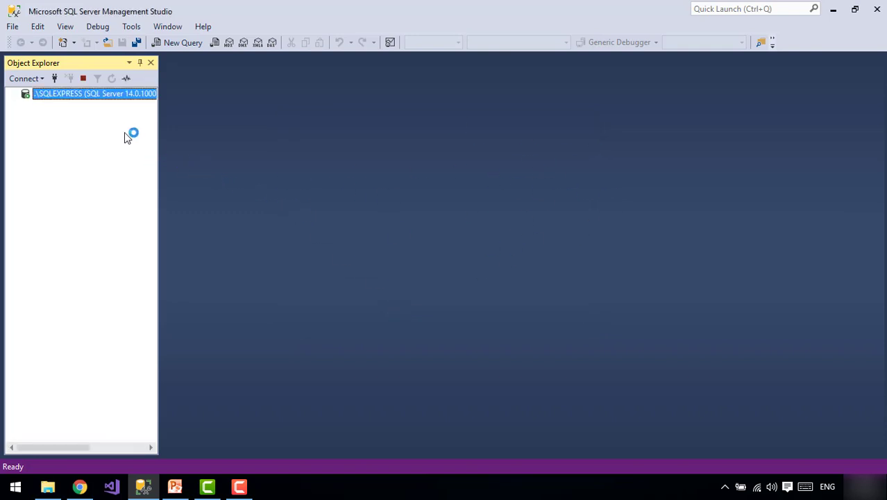
Disconnect from .\SQLEXPRESS and try to connect with (Local) and a single dot as alternative server names.
left_click(69, 79)
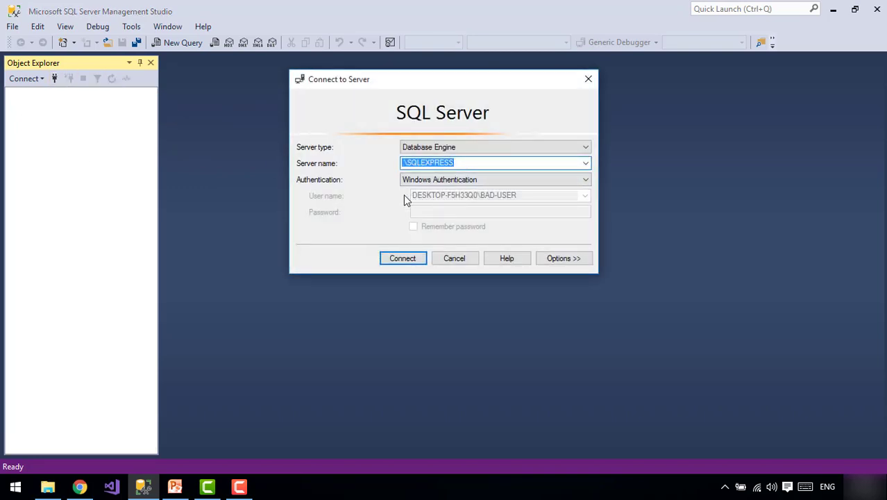
type("(Local")
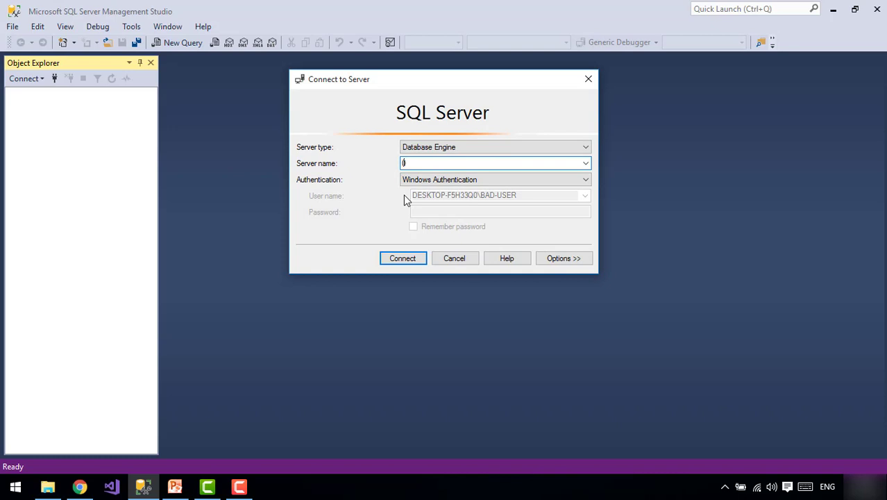
left_click(419, 258)
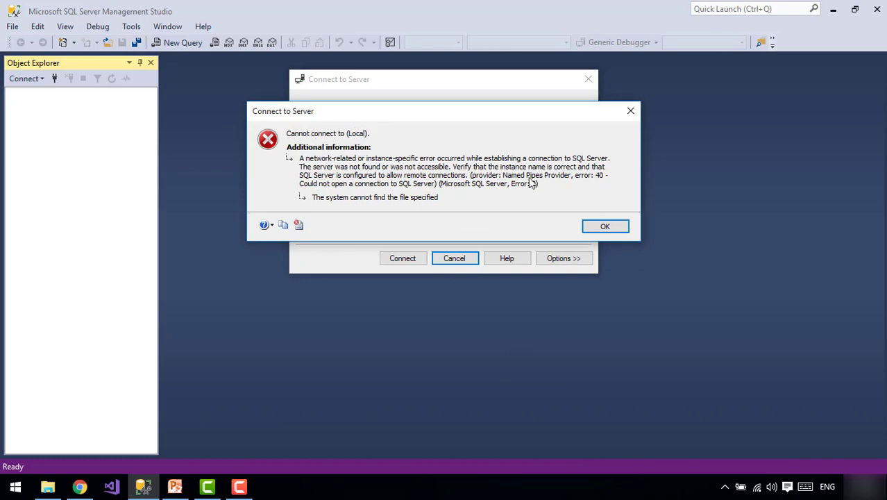
left_click(606, 225)
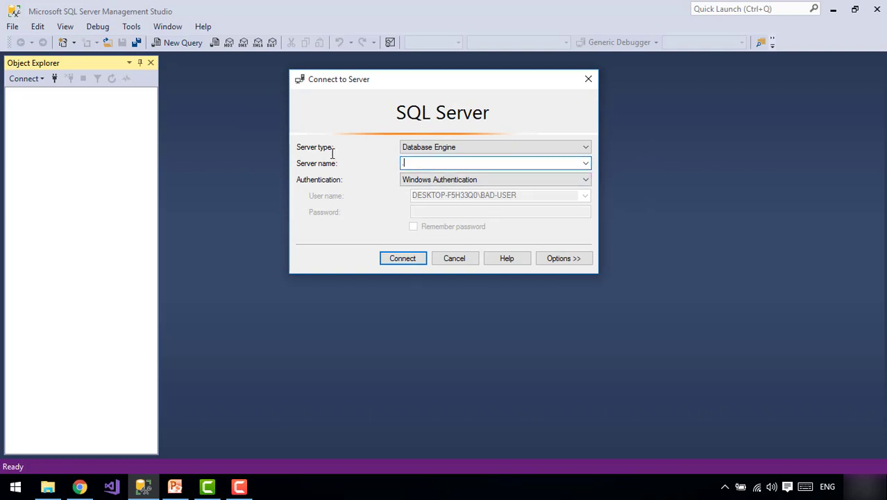
key("Return")
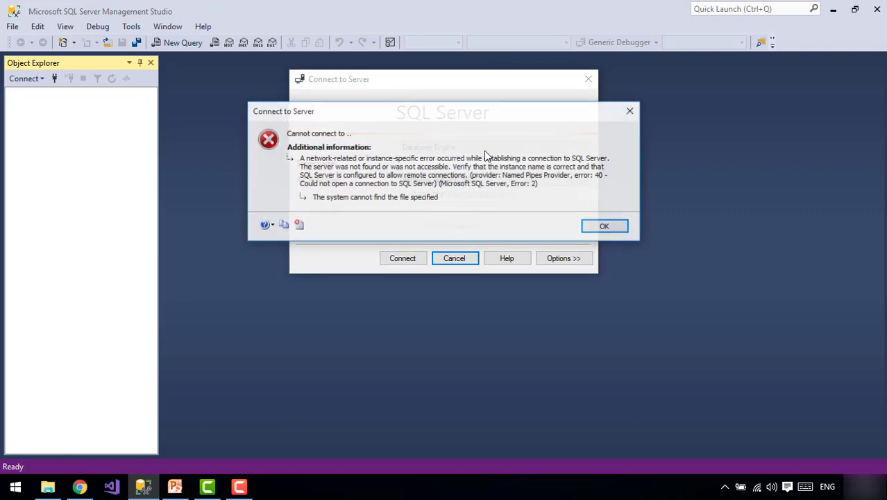
left_click(601, 225)
Connect to .\SQLEXPRESS again with Windows Authentication and expand its Databases folder in Object Explorer.
left_click(586, 163)
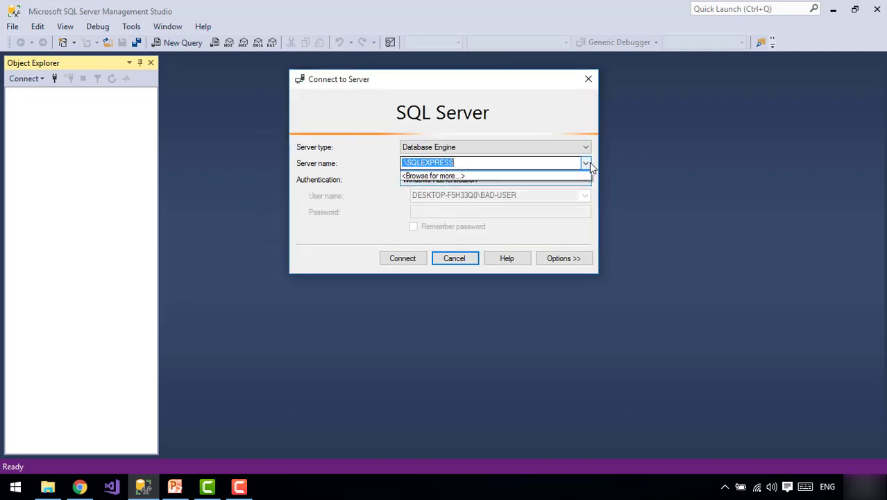
left_click(538, 177)
left_click(405, 261)
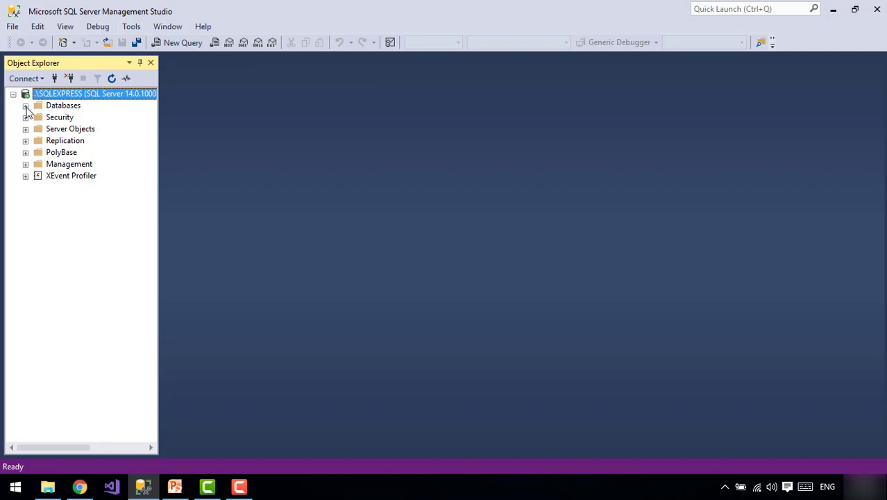
left_click(26, 105)
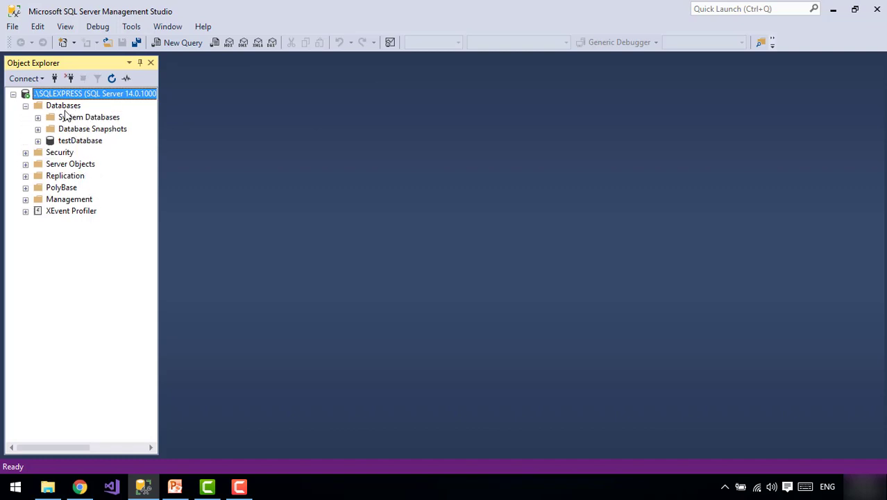